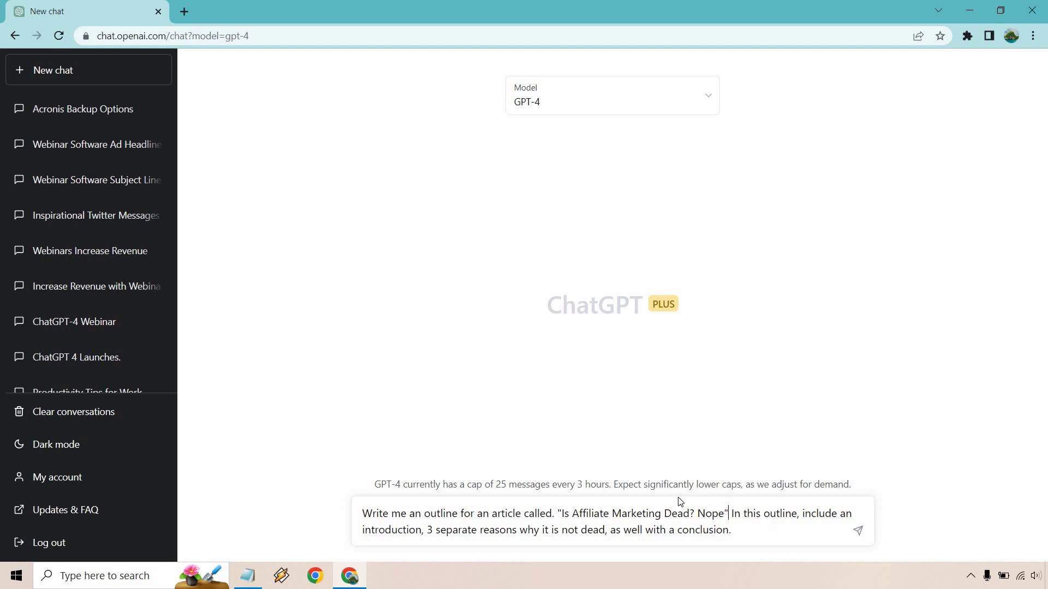
Step: Submit the prompt for an 'Is Affiliate Marketing Dead? Nope' article outline to GPT-4
drag(727, 513, 309, 470)
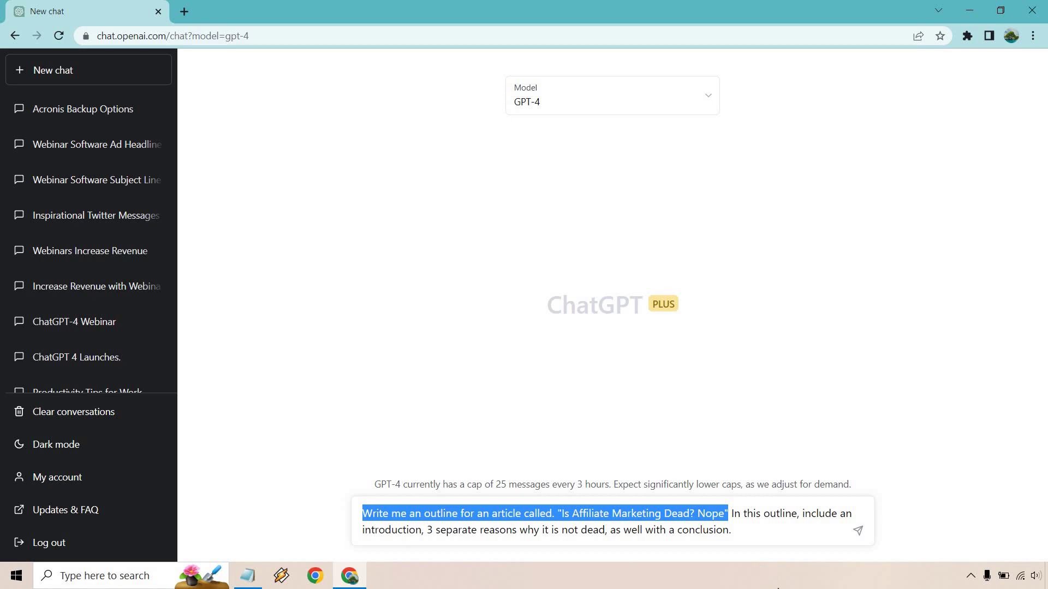
click(756, 530)
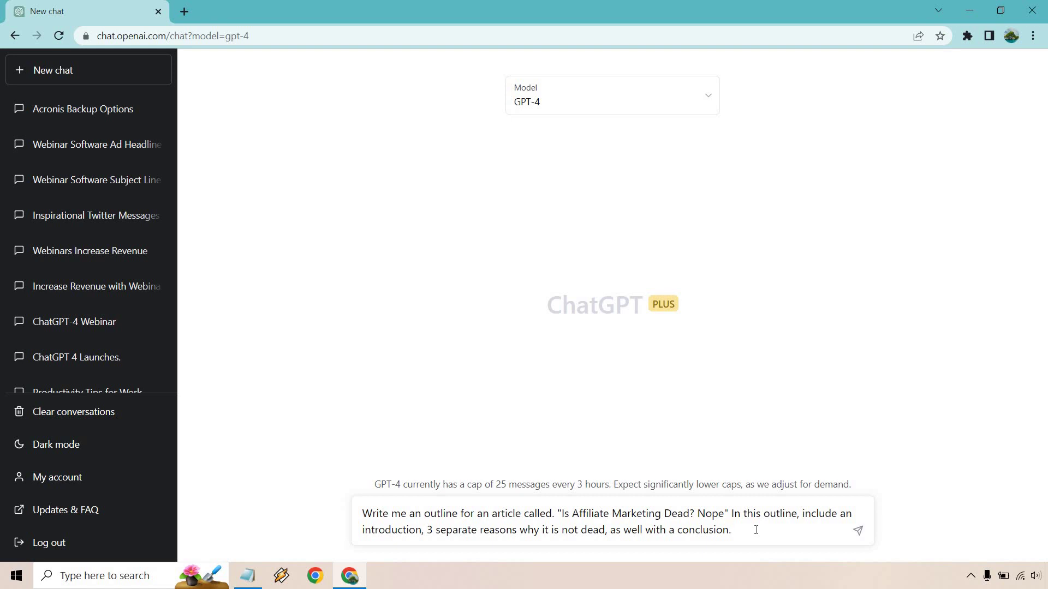
key(Return)
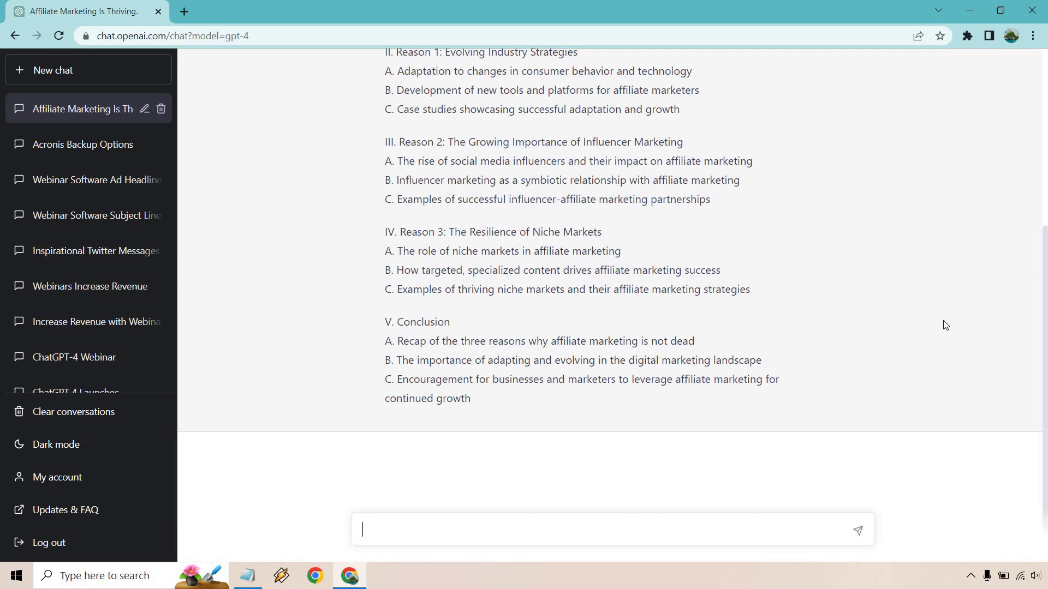
scroll(944, 325, up, 2)
scroll(945, 326, up, 2)
scroll(945, 325, up, 1)
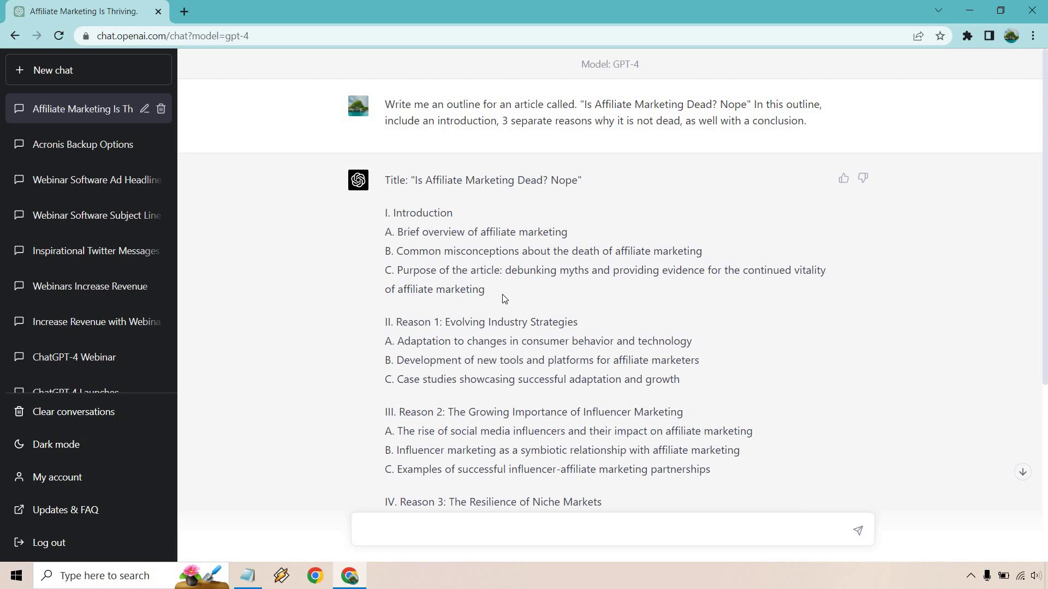
Step: Highlight the outline's three Introduction points, then clear the selection
drag(486, 291, 382, 235)
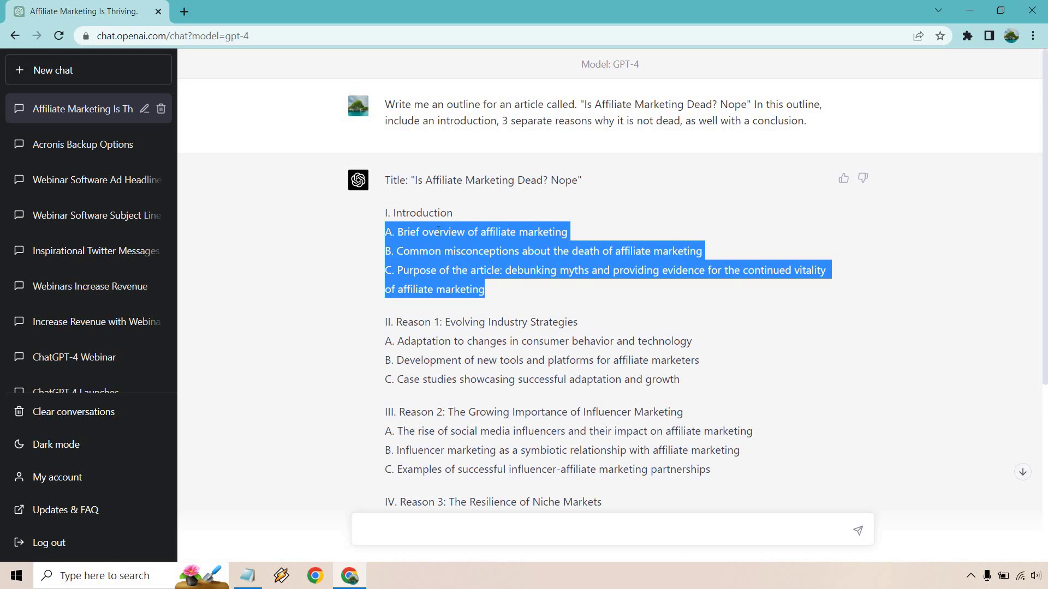
click(660, 208)
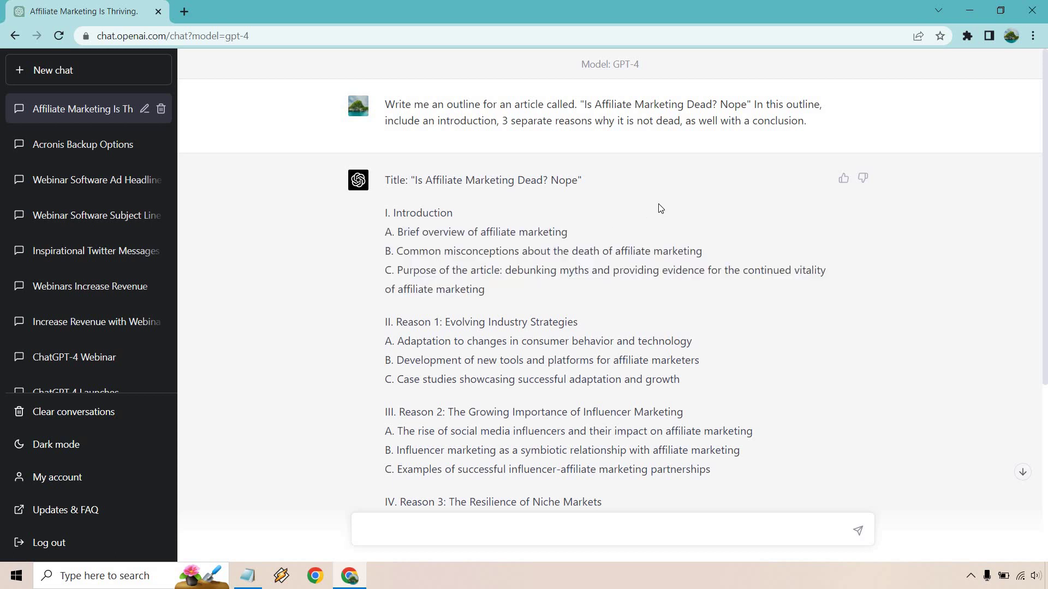
scroll(660, 208, down, 1)
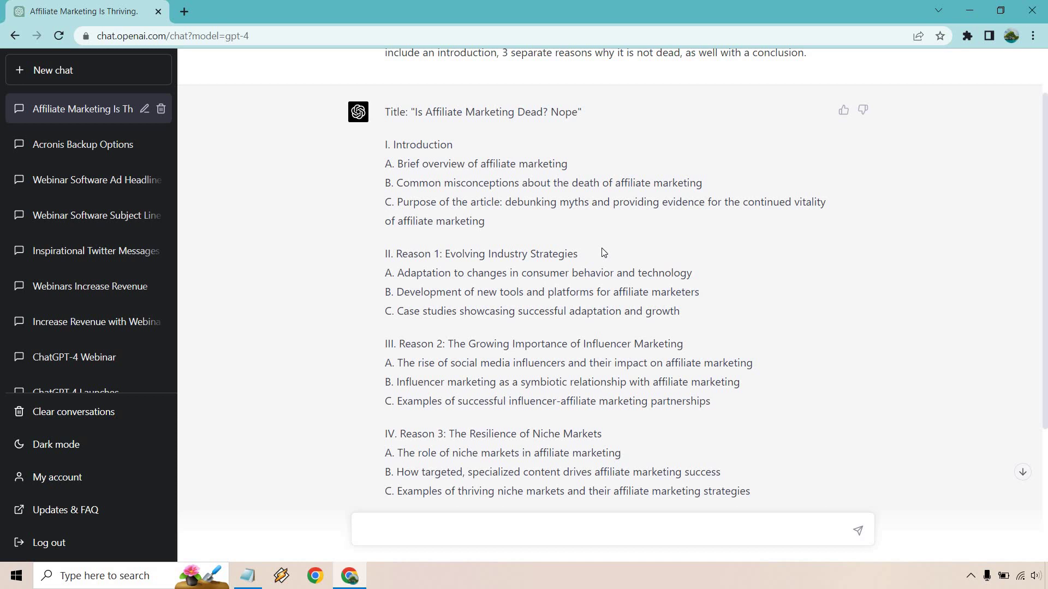
scroll(603, 253, down, 2)
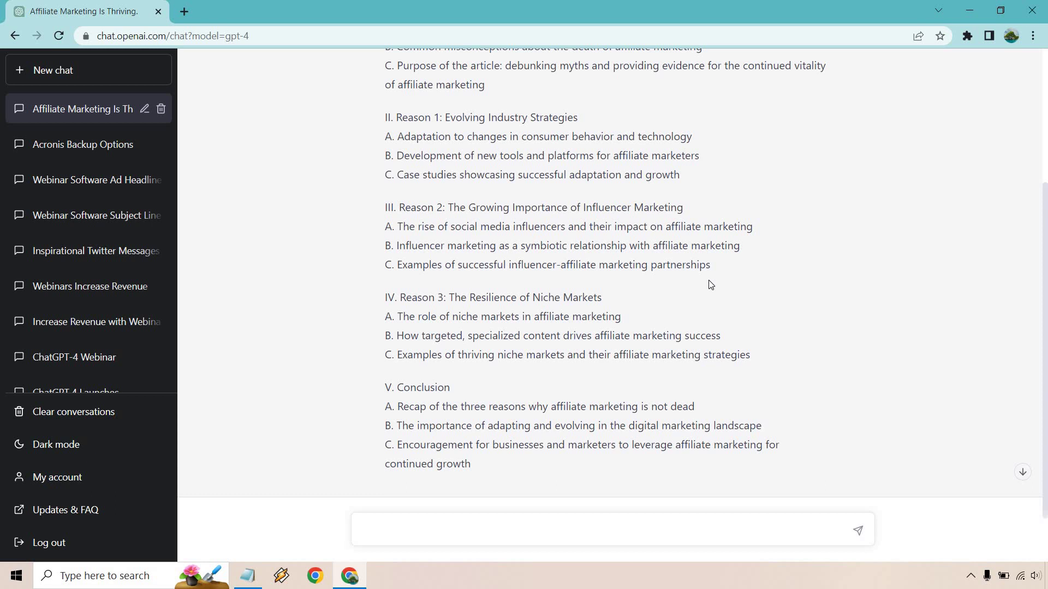
scroll(710, 285, down, 1)
scroll(710, 284, up, 5)
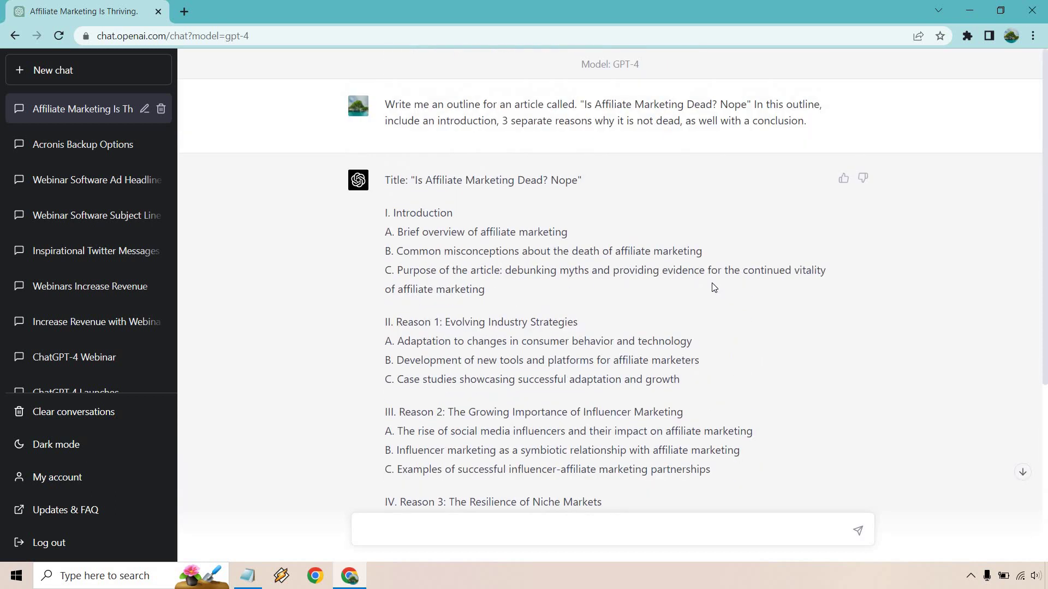
scroll(712, 287, down, 1)
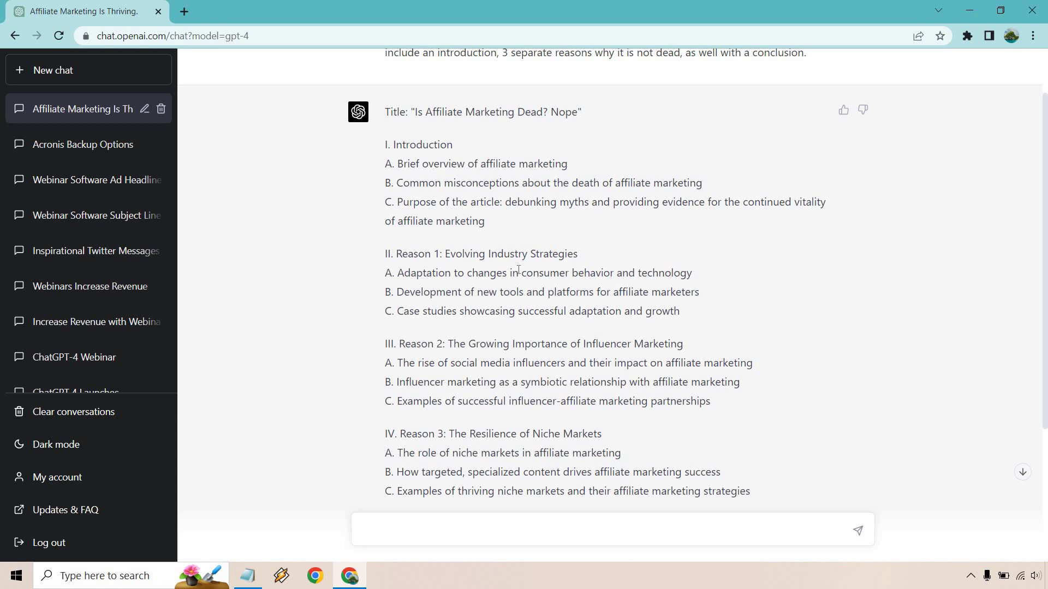
scroll(518, 270, down, 2)
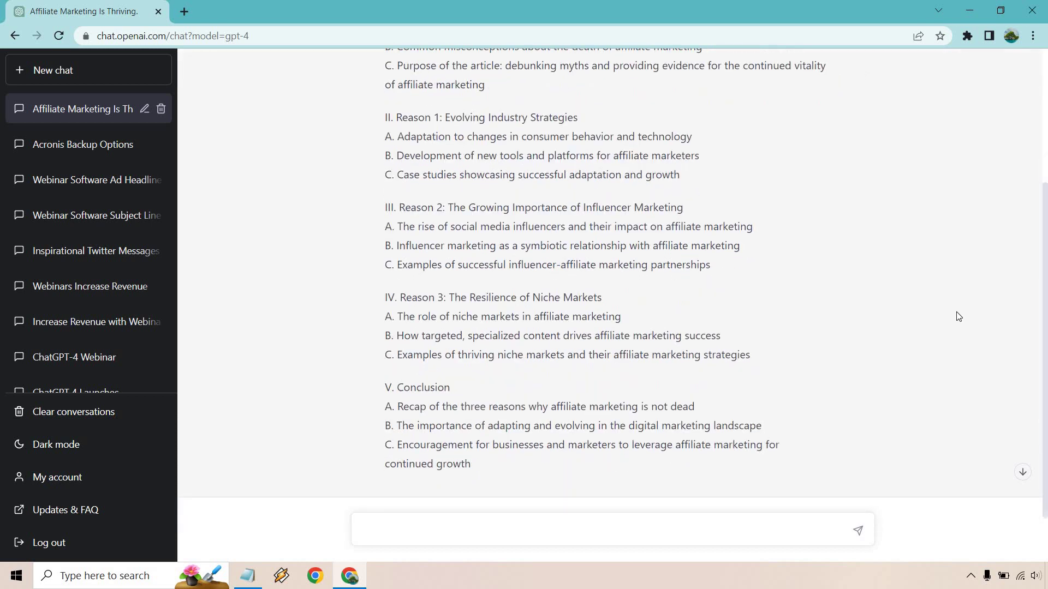
scroll(958, 317, up, 1)
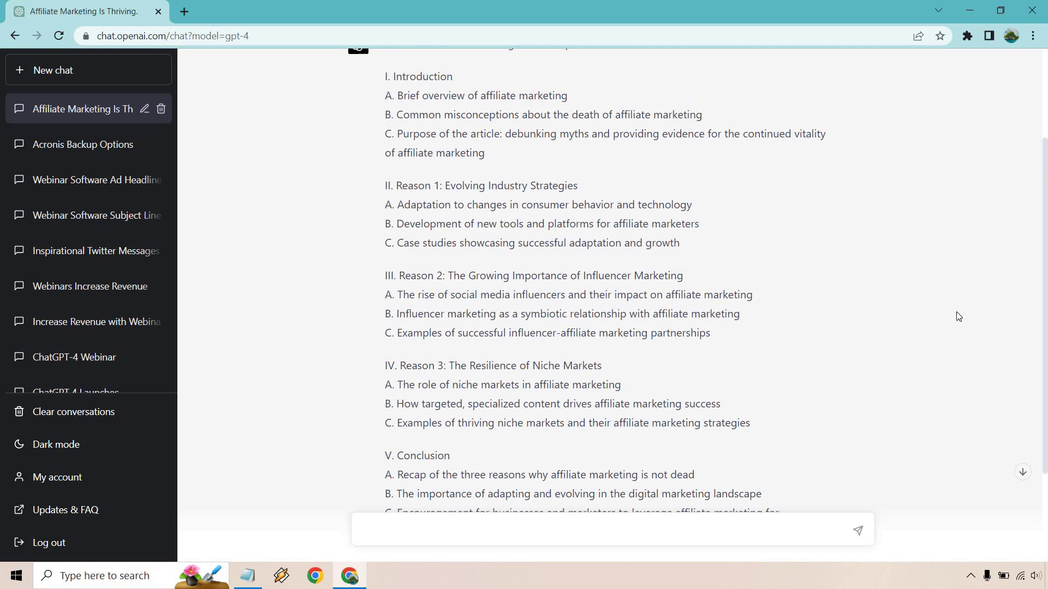
scroll(957, 316, up, 3)
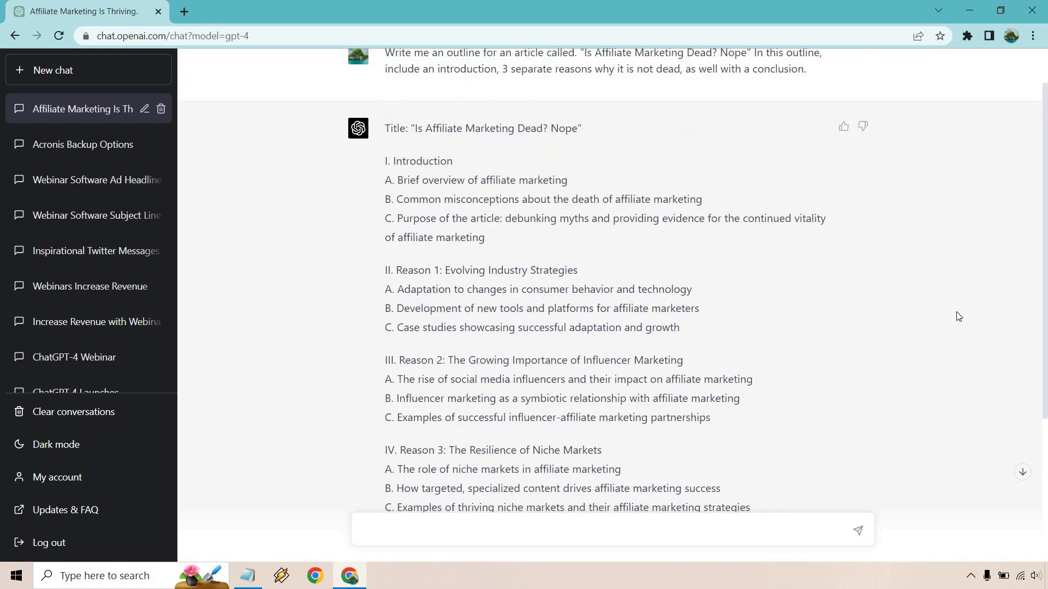
Step: Paste and send the prompt for a funny intro mocking 'always dead' marketing claims
click(497, 541)
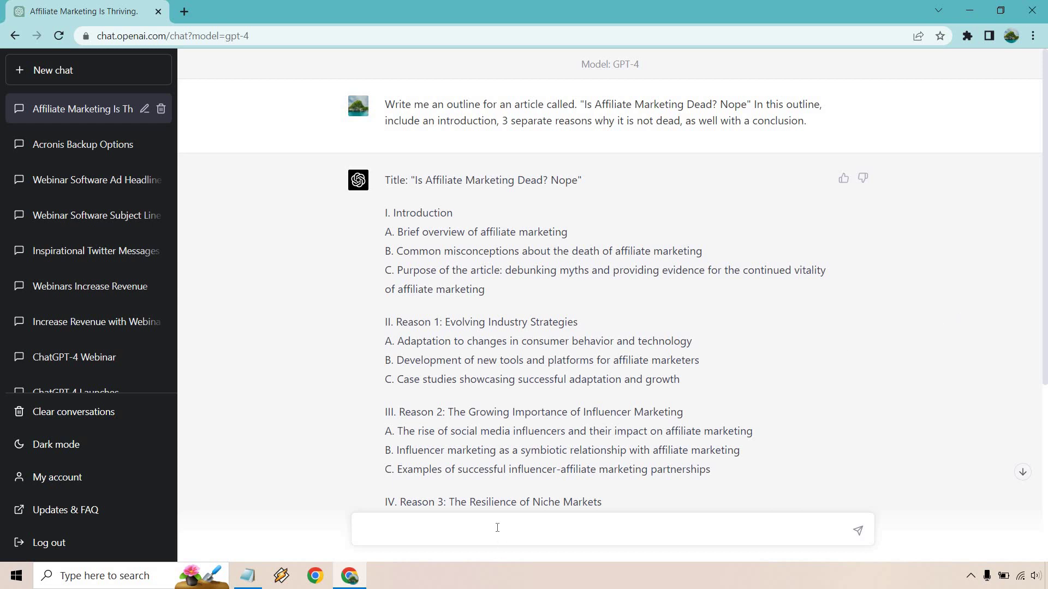
text(Write me a funny introduction to the topic around affiliate marketing not being dead. In this introduction, poke fun at people who think anything marketing related is :always dead".)
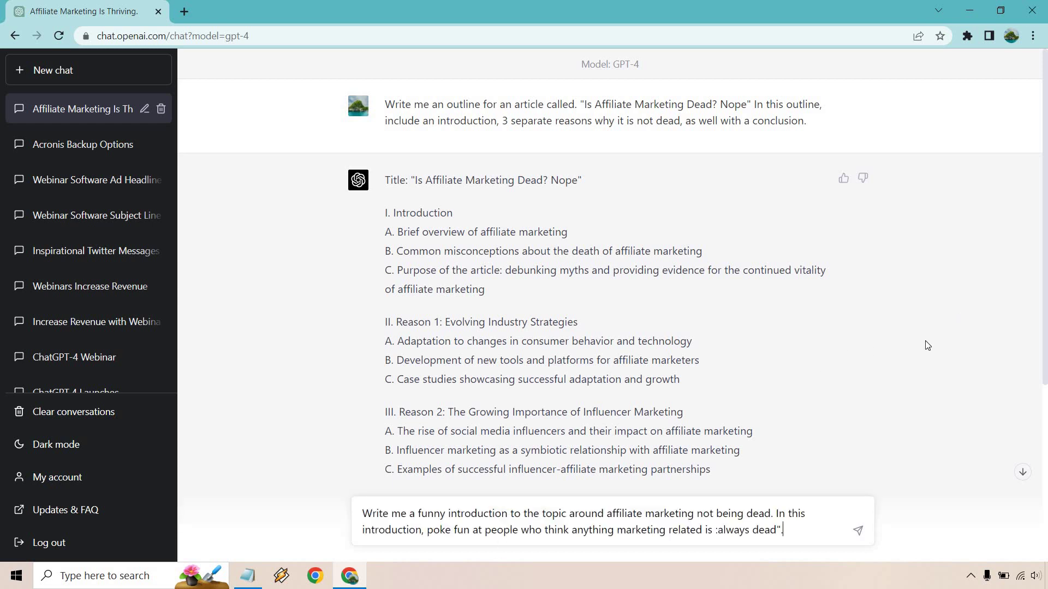
scroll(927, 345, down, 2)
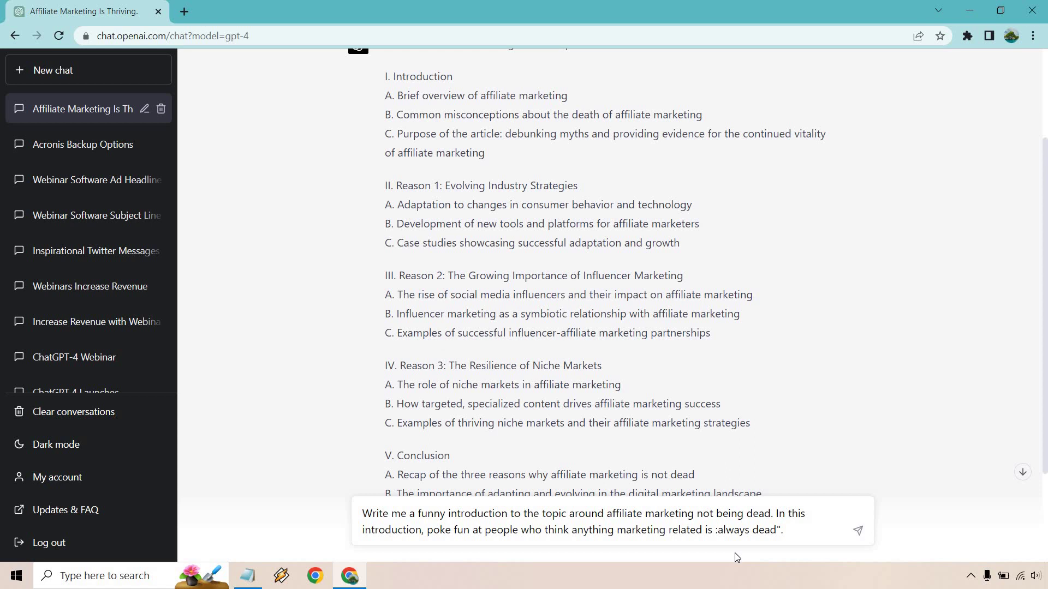
text(")
scroll(696, 220, up, 1)
scroll(847, 271, down, 3)
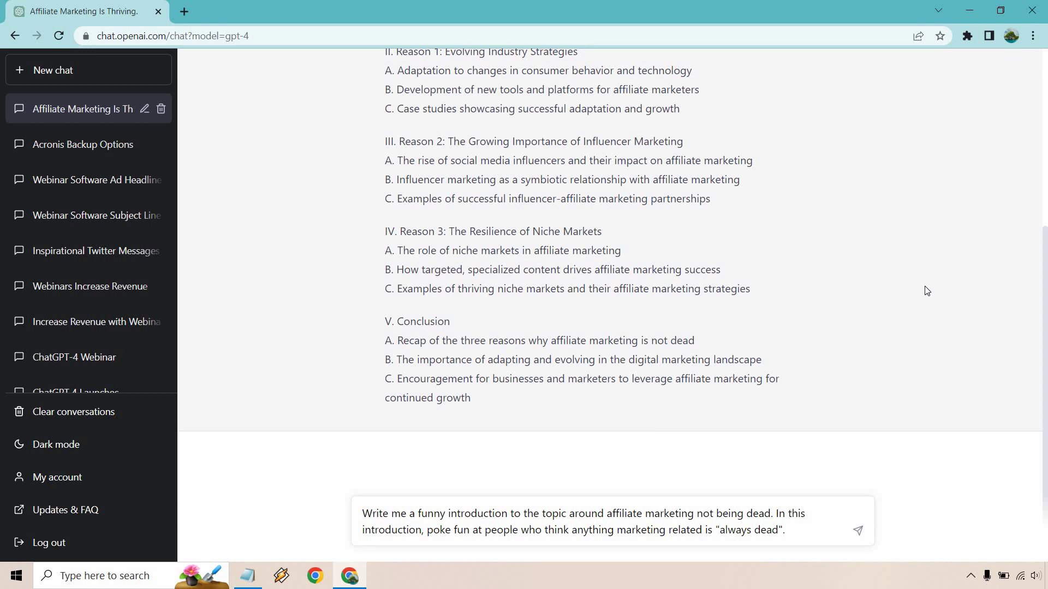
click(808, 531)
key(Return)
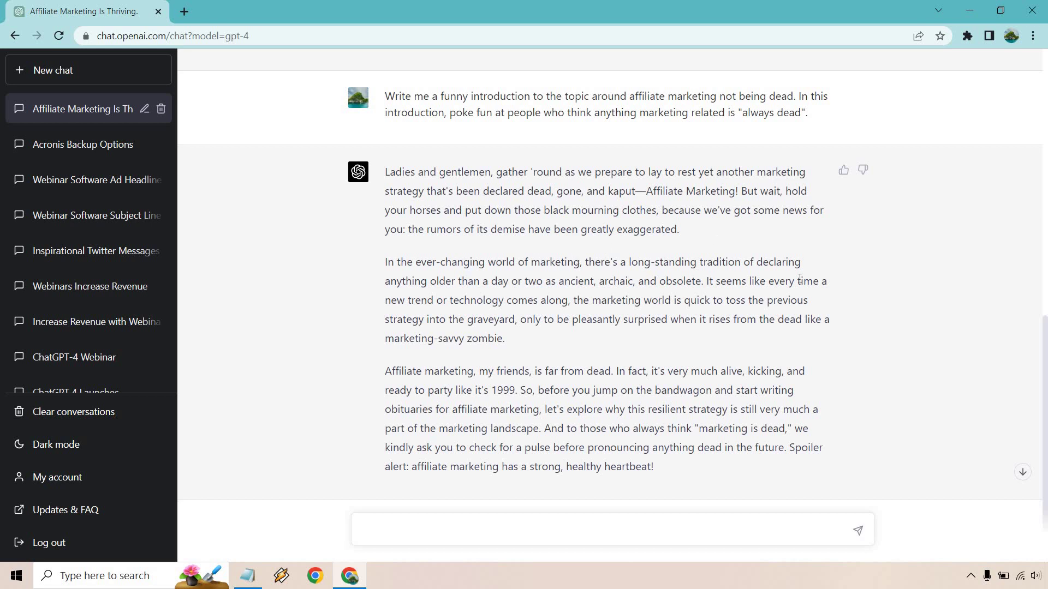
scroll(922, 297, up, 8)
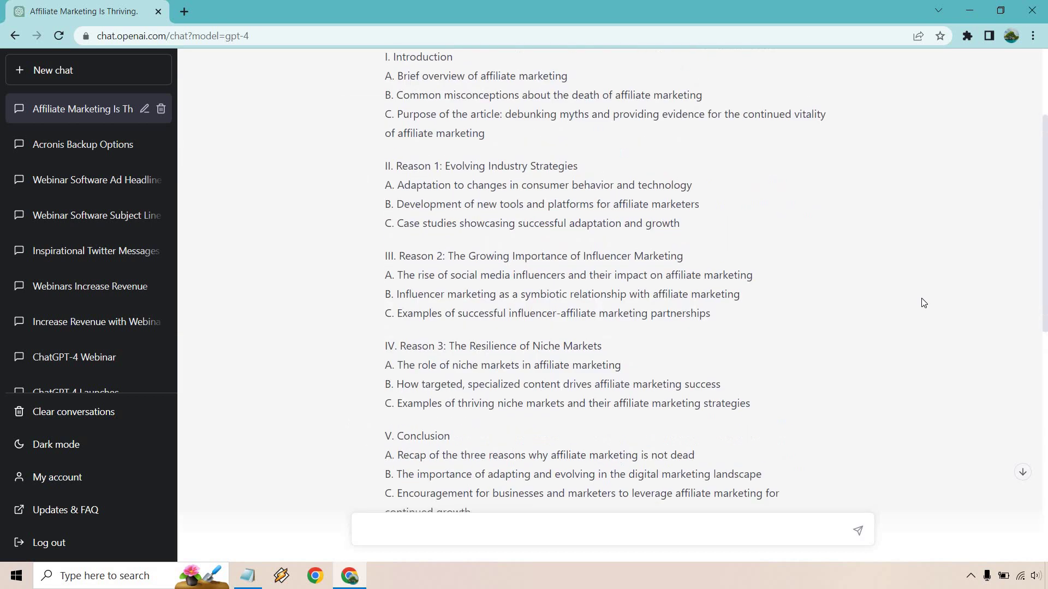
scroll(921, 296, up, 2)
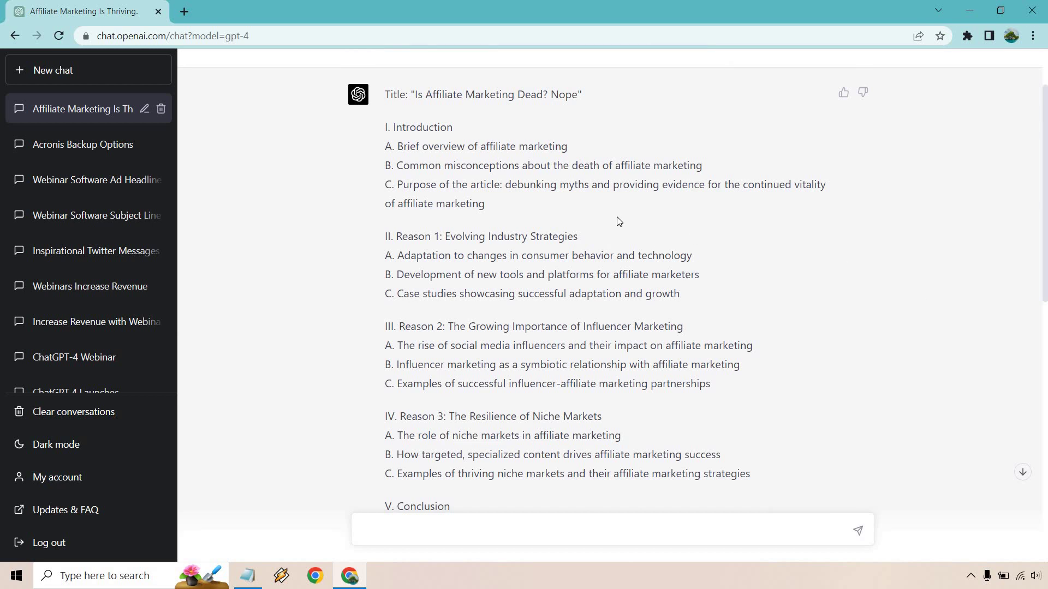
scroll(895, 280, down, 3)
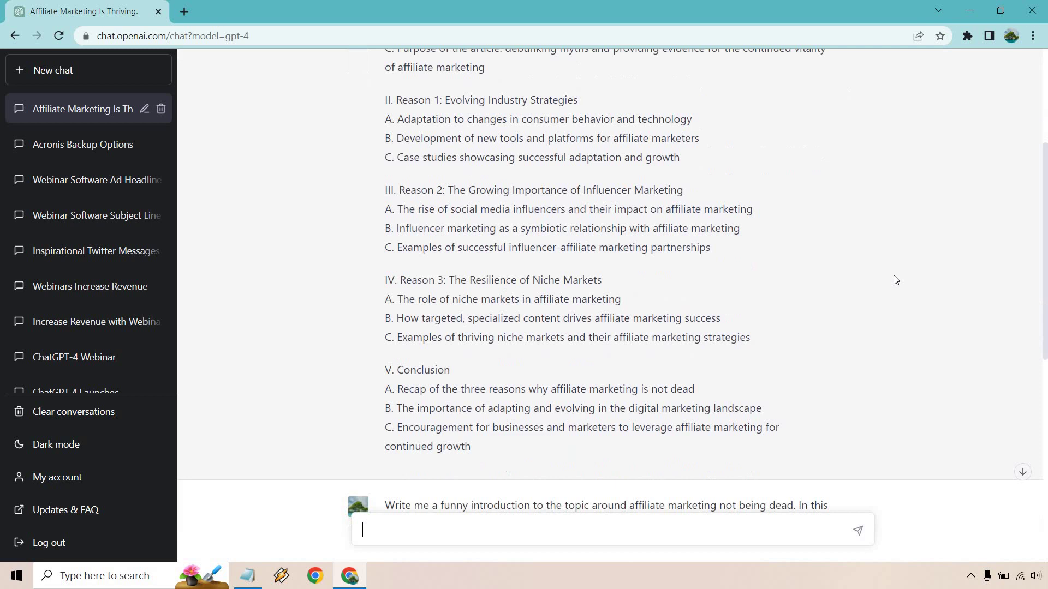
scroll(894, 281, down, 6)
scroll(894, 280, up, 5)
scroll(894, 280, up, 3)
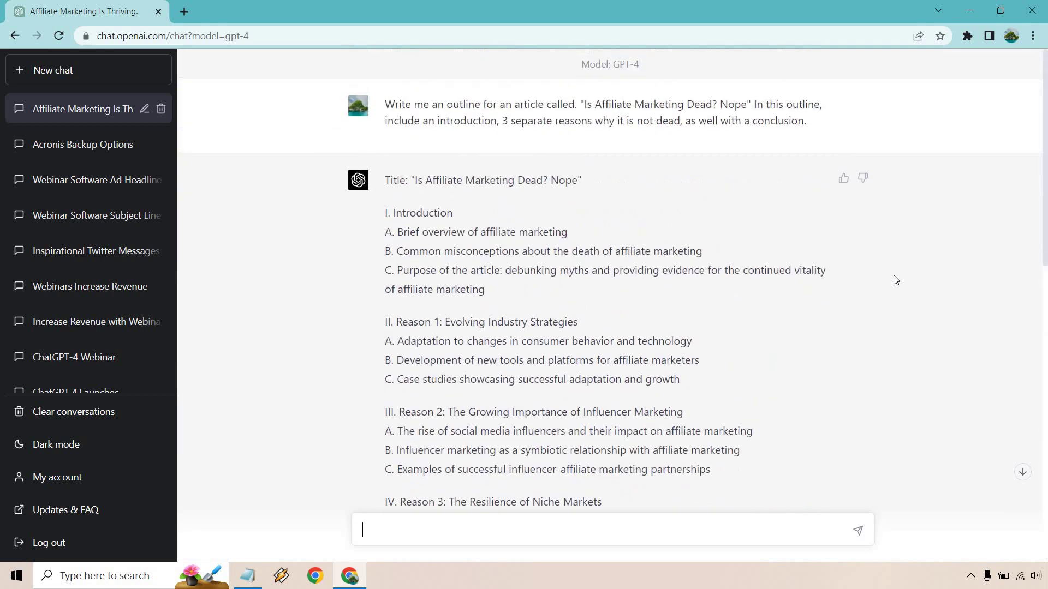
scroll(895, 280, down, 1)
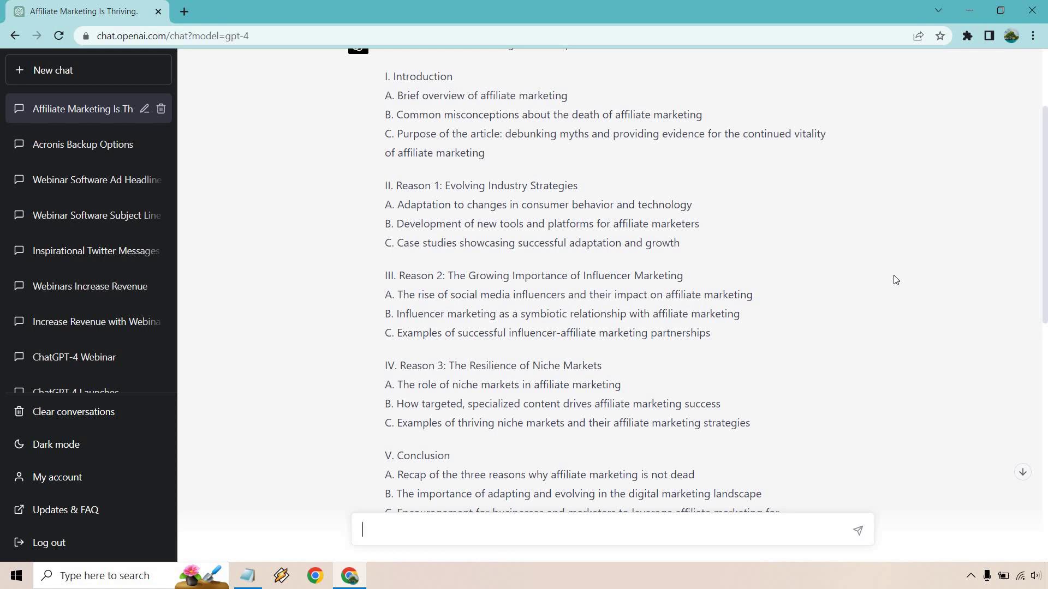
Step: Paste the enthusiastic-paragraph prompt and highlight its first sentence about evolving strategies
text(Write me a paragraph about why affiliate marketing isn't dead because of the evolving industry strategies. In this, make sure that you express your enthusiasm and excitement so that the reader can have a strong grasp about affiliate marketing being alive.)
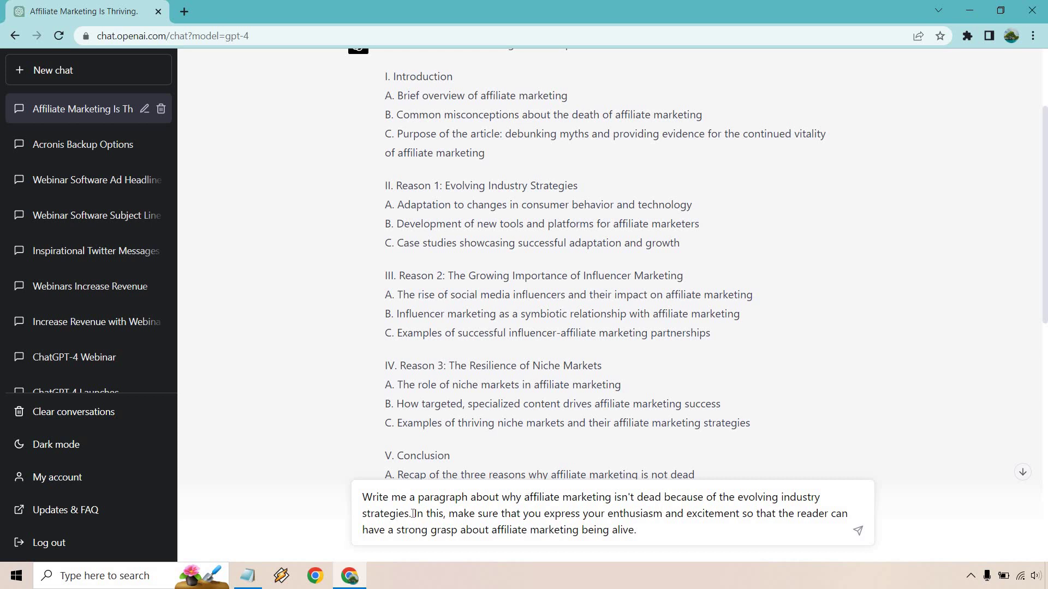
drag(409, 514, 356, 503)
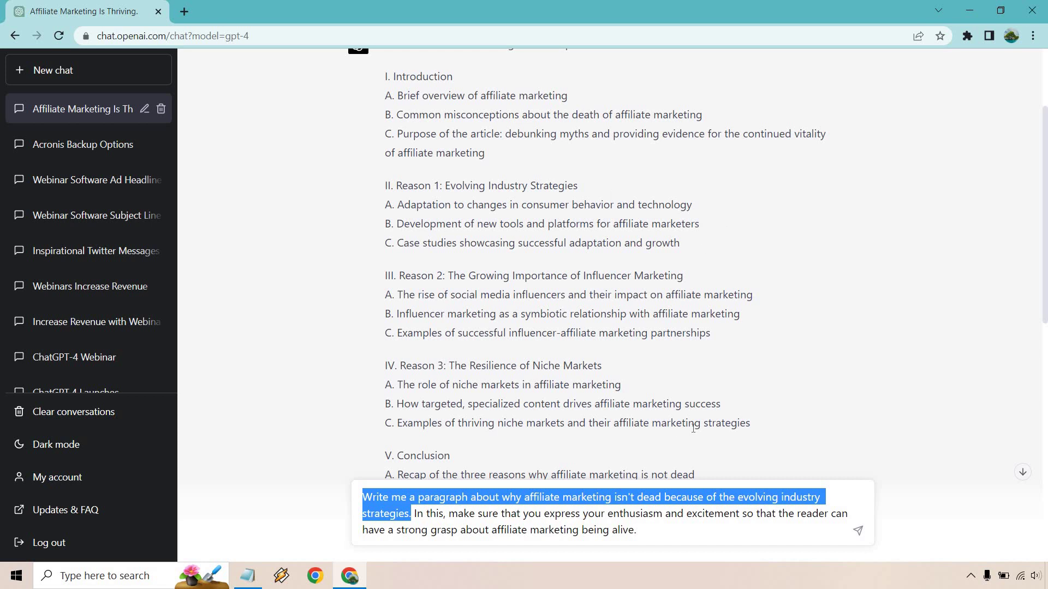
click(825, 373)
scroll(812, 338, down, 5)
scroll(812, 337, down, 2)
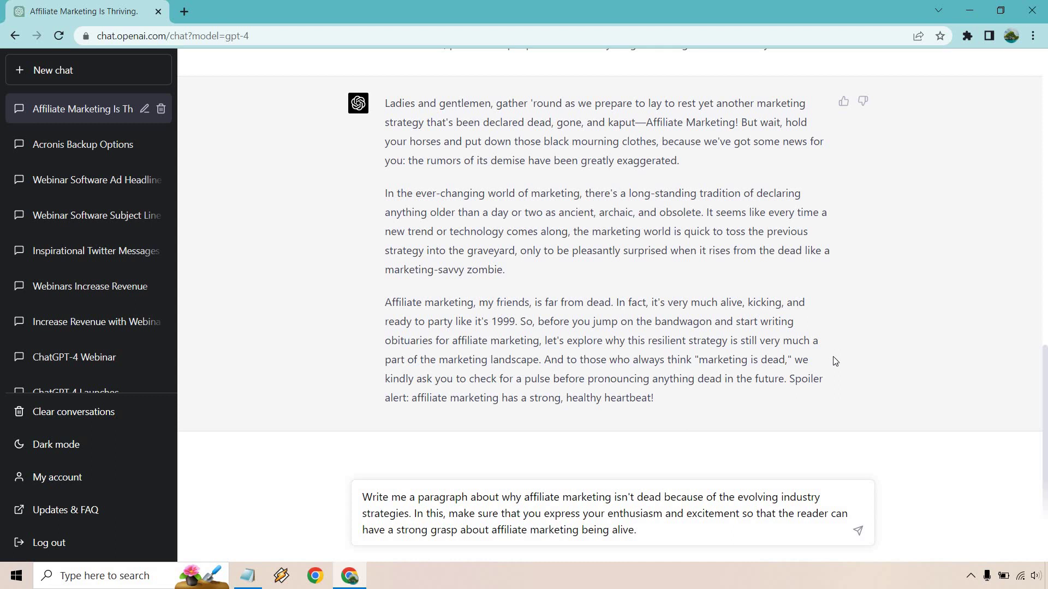
Step: Send the enthusiastic-paragraph prompt about evolving industry strategies to GPT-4
click(858, 531)
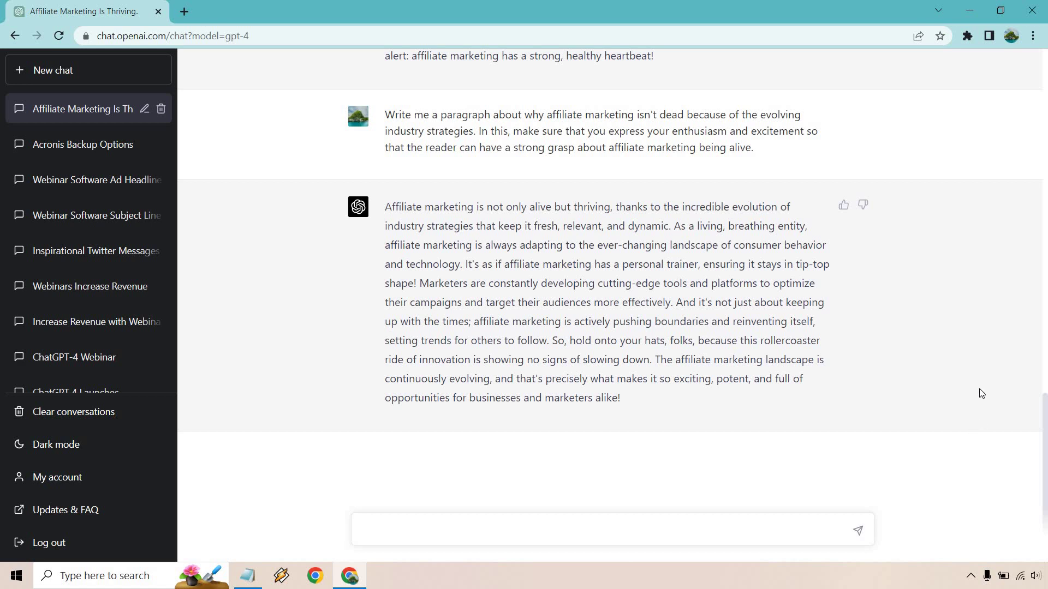
scroll(961, 387, up, 5)
scroll(961, 386, up, 5)
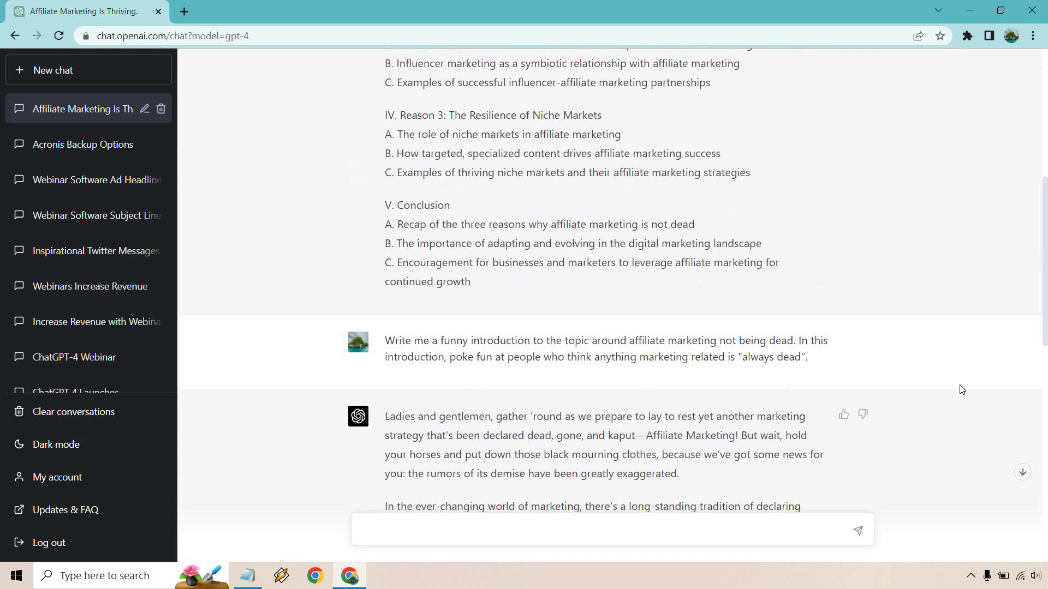
scroll(961, 387, up, 4)
scroll(961, 386, up, 1)
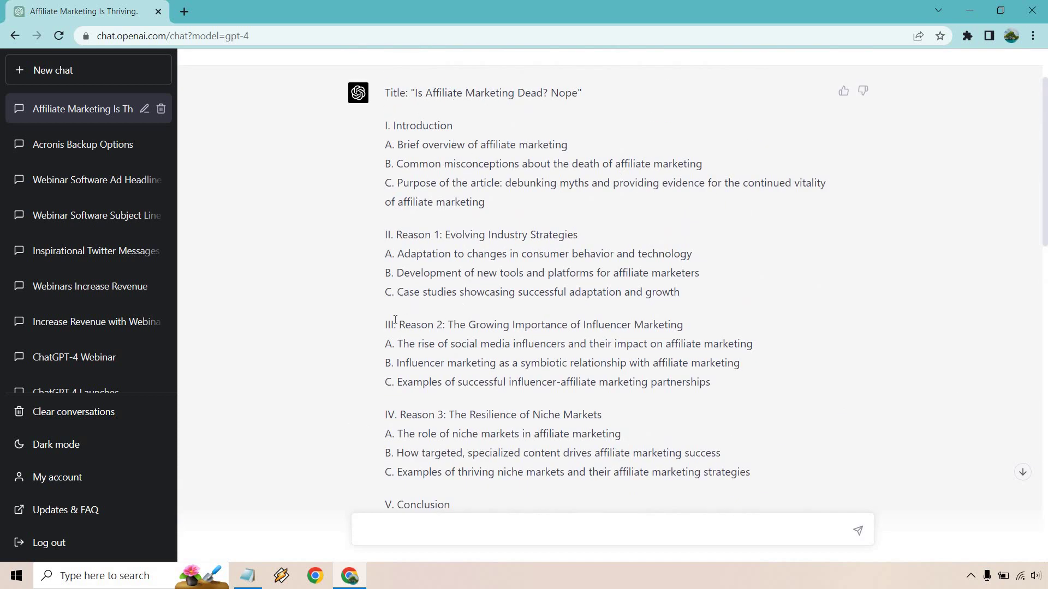
Step: Highlight the Reason 2 influencer section, then paste and send the funny-conclusion prompt
drag(387, 324, 739, 388)
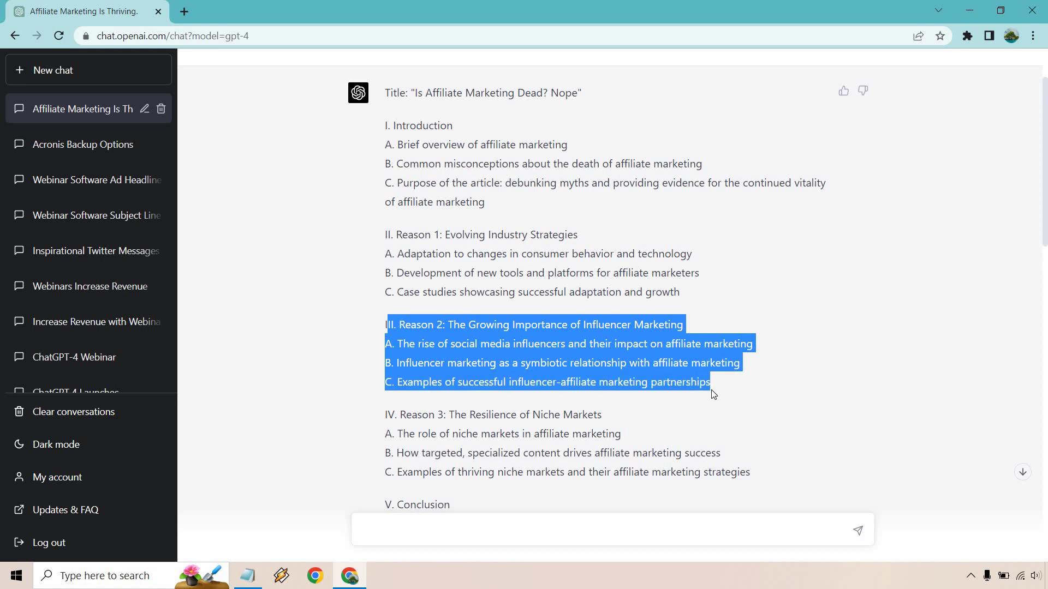
click(739, 388)
scroll(488, 340, down, 2)
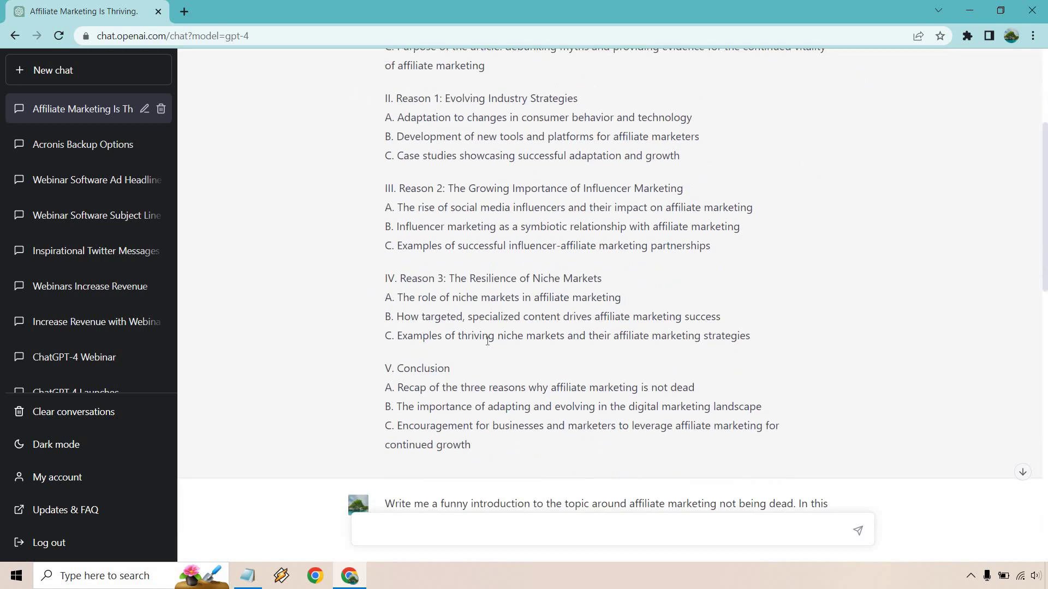
scroll(619, 331, down, 5)
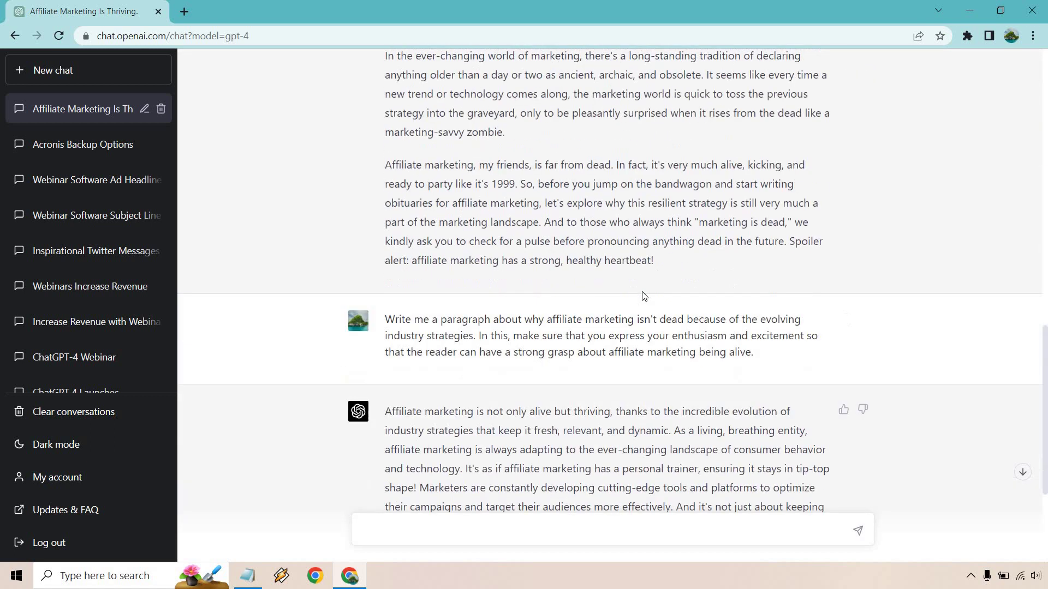
scroll(620, 332, down, 5)
scroll(630, 319, up, 5)
scroll(630, 319, up, 3)
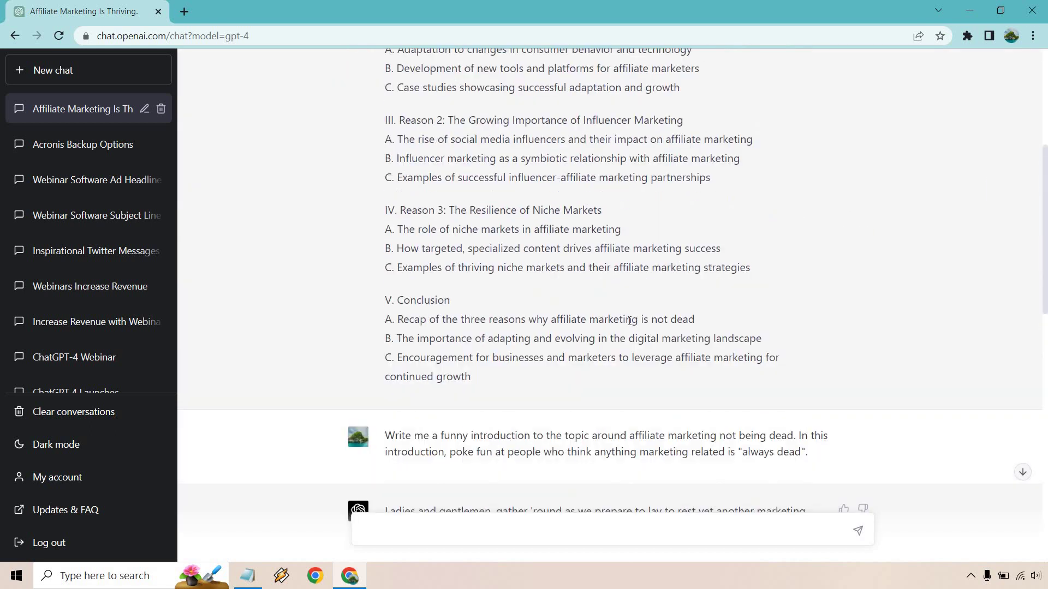
scroll(630, 320, down, 1)
text(Write me a funny conclusion about this article, and how affiliate marketing is not dead. Make sure that you poke some more fun at people who think every marketing strategy is "dead".)
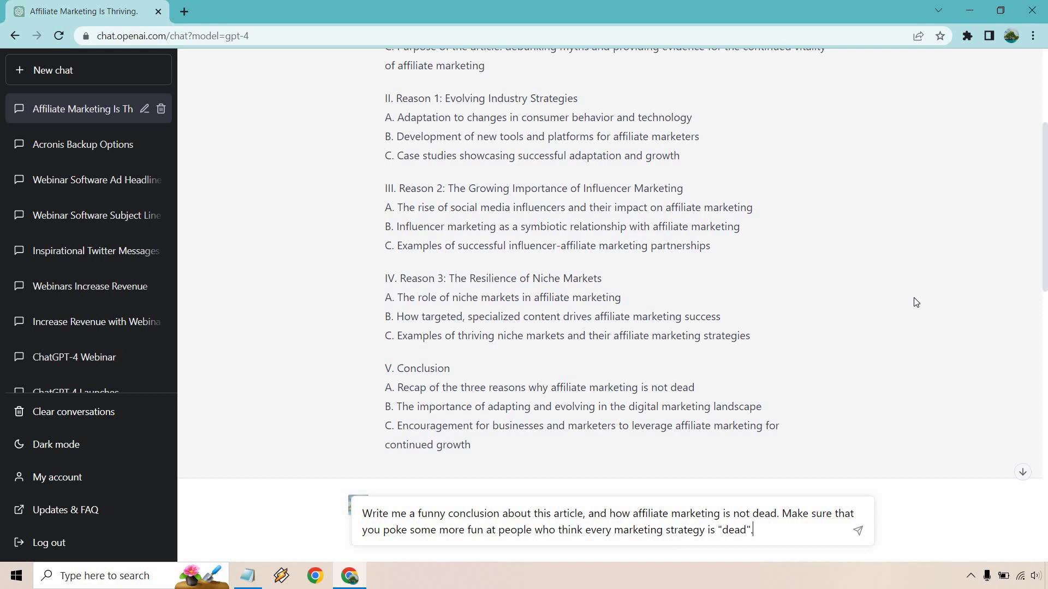
scroll(916, 303, down, 5)
scroll(916, 303, down, 5)
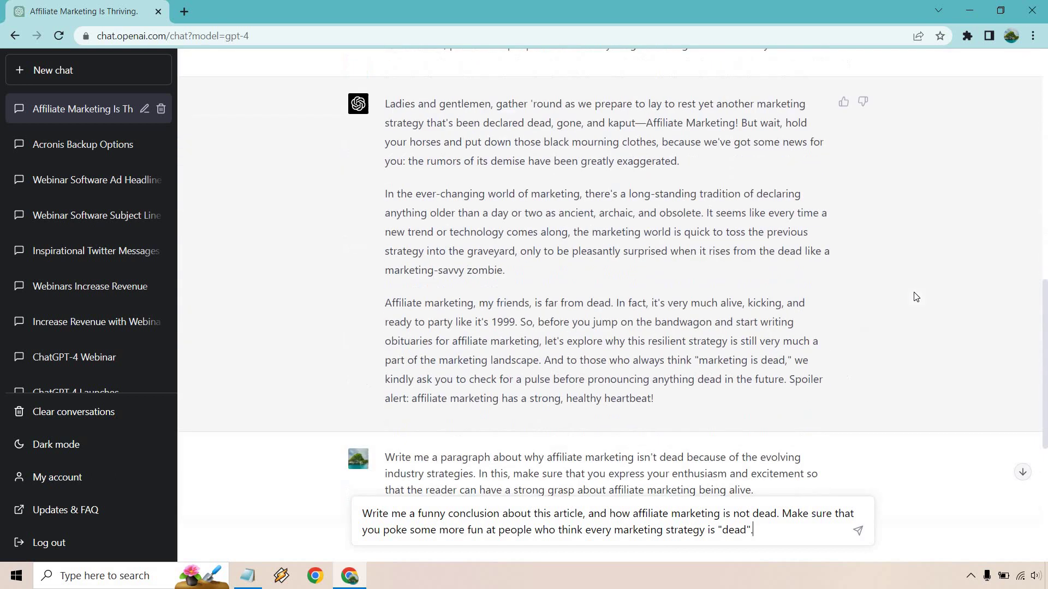
scroll(916, 299, down, 5)
scroll(916, 297, down, 2)
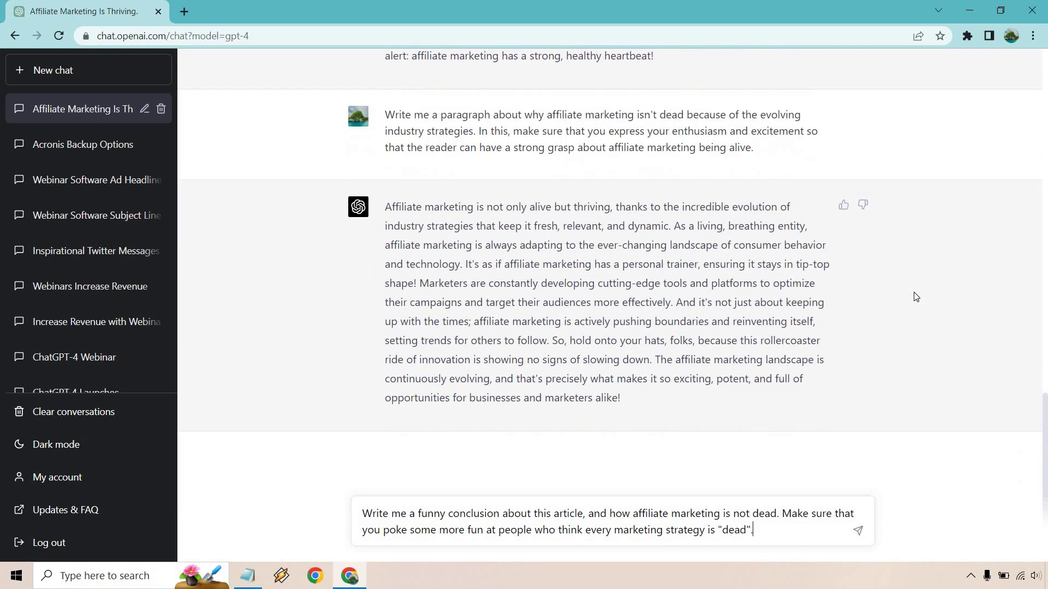
key(Return)
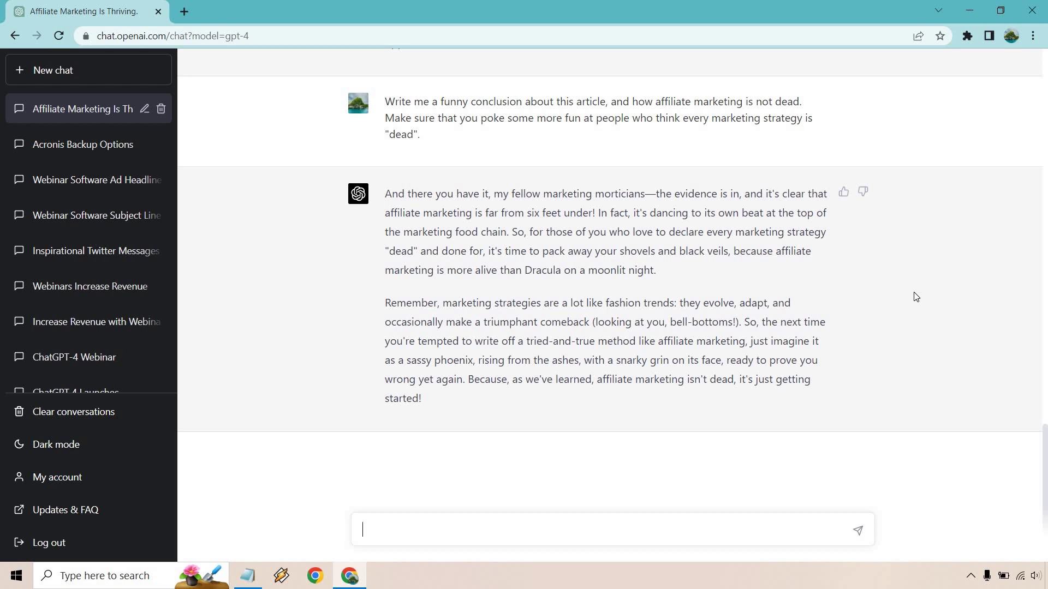
Step: Paste and send the request for ten funny article titles
drag(481, 118, 654, 140)
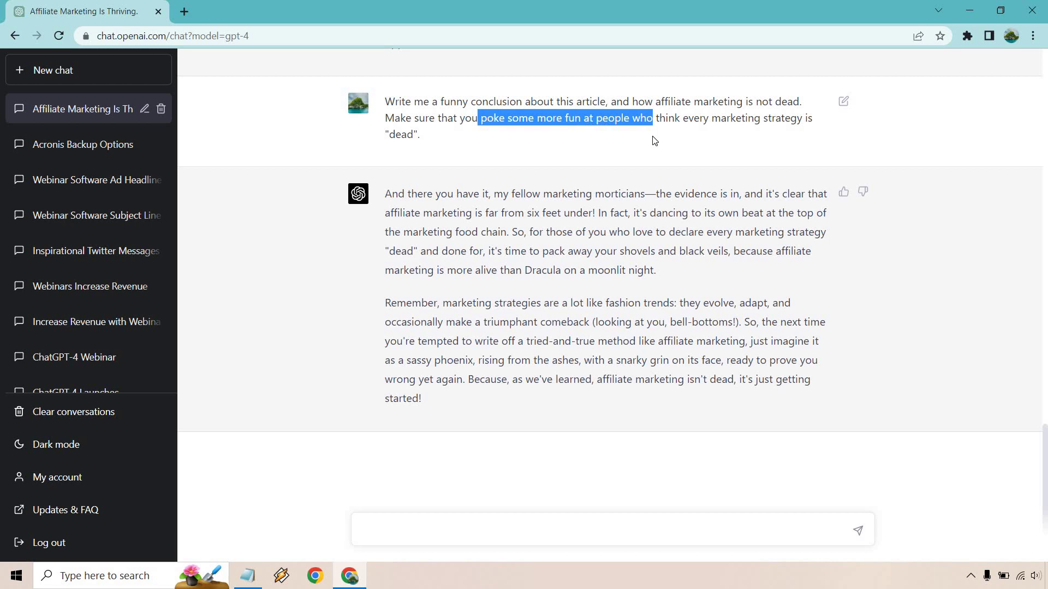
click(654, 141)
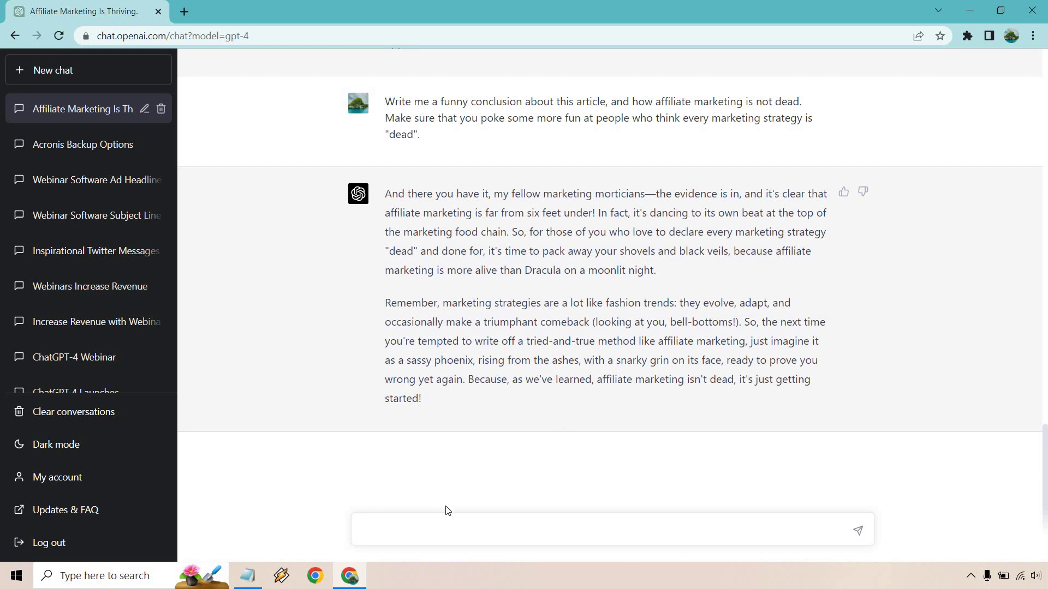
click(455, 529)
text(Write me 10 funny titles for this article talking about affiliate marketing not being dead.)
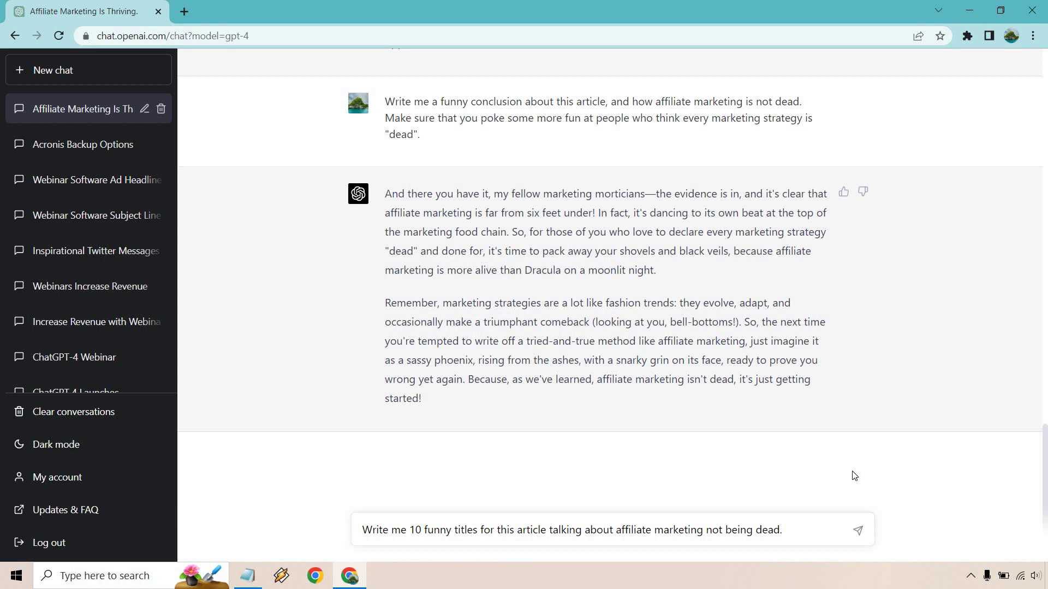
click(858, 530)
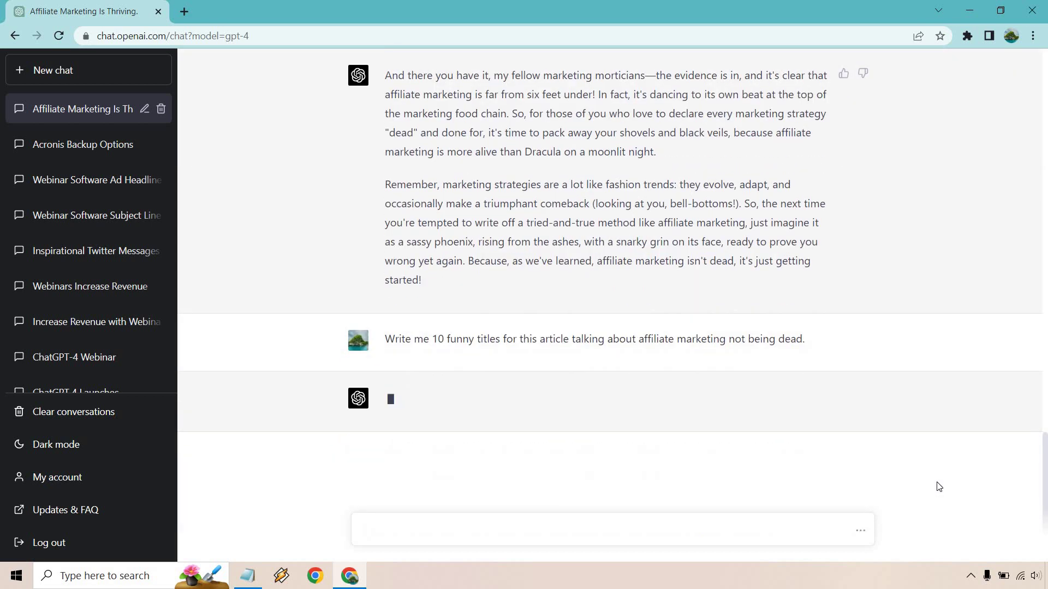